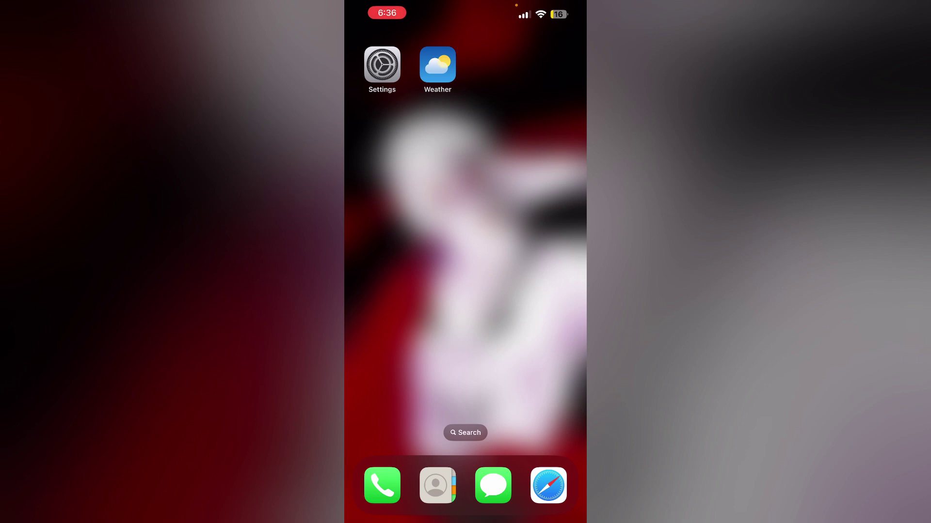
Step: Check that Weather's location access under Privacy & Security > Location Services is While Using
{"action": "left_click", "coordinate": [382, 65]}
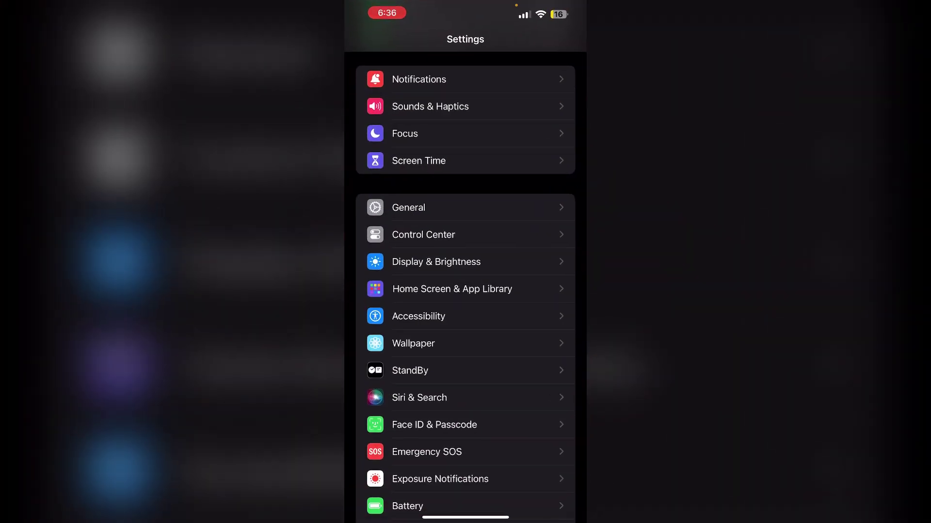
{"action": "scroll", "coordinate": [465, 291], "scroll_direction": "down", "scroll_amount": 5}
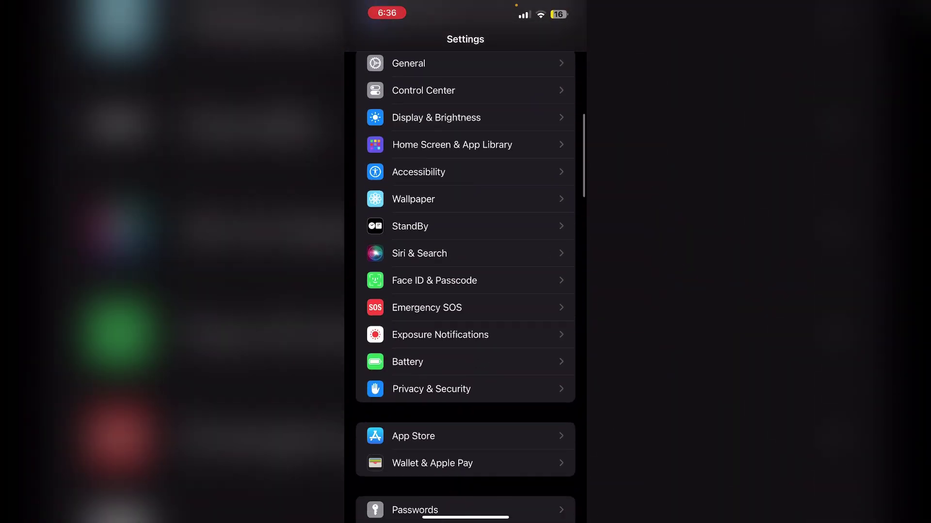
{"action": "scroll", "coordinate": [466, 291], "scroll_direction": "down", "scroll_amount": 4}
{"action": "scroll", "coordinate": [465, 291], "scroll_direction": "down", "scroll_amount": 2}
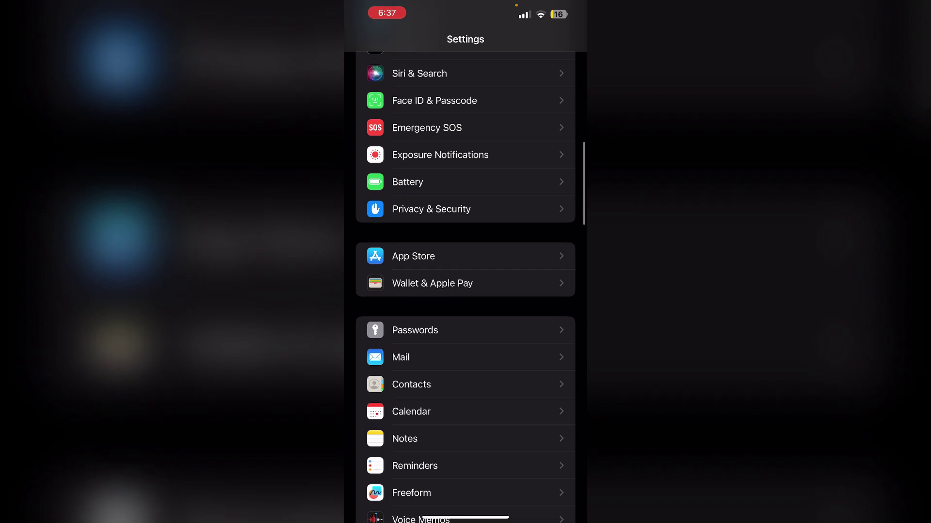
{"action": "left_click", "coordinate": [465, 208]}
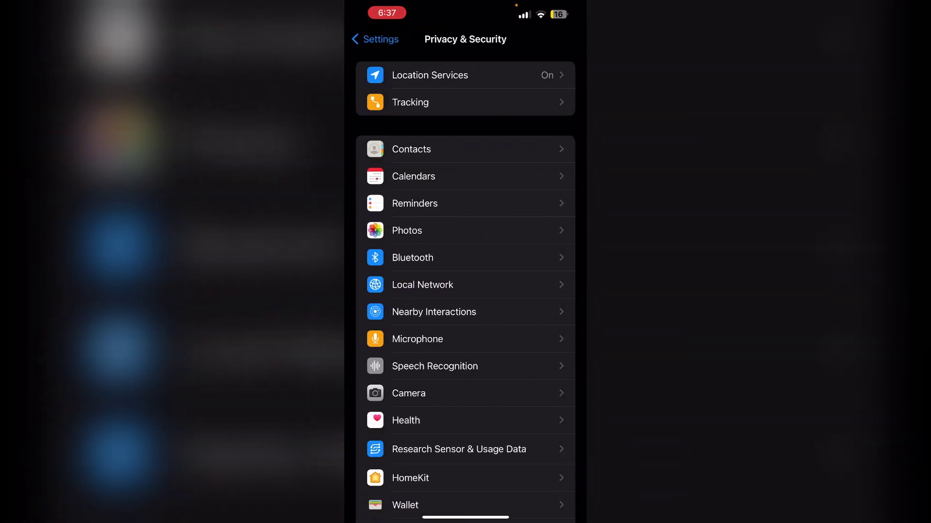
{"action": "left_click", "coordinate": [466, 74]}
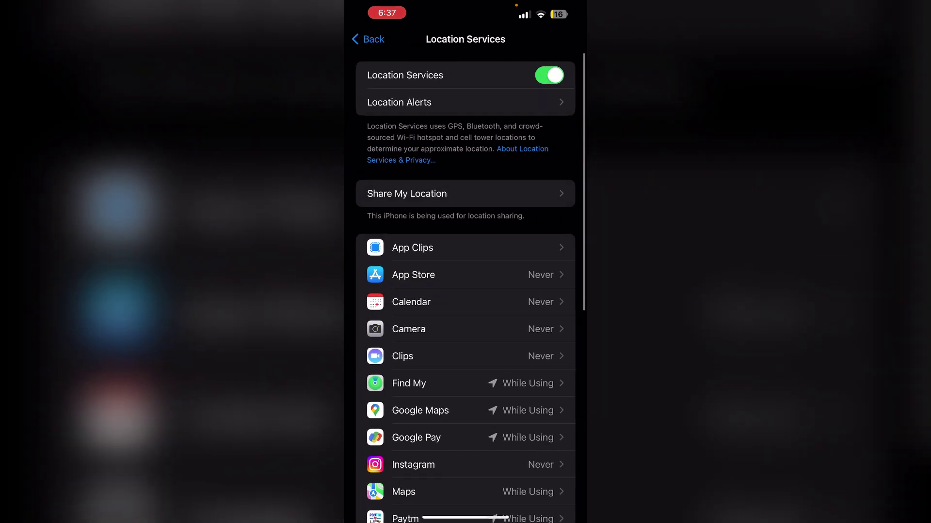
{"action": "scroll", "coordinate": [466, 327], "scroll_direction": "down", "scroll_amount": 8}
{"action": "left_click", "coordinate": [466, 447]}
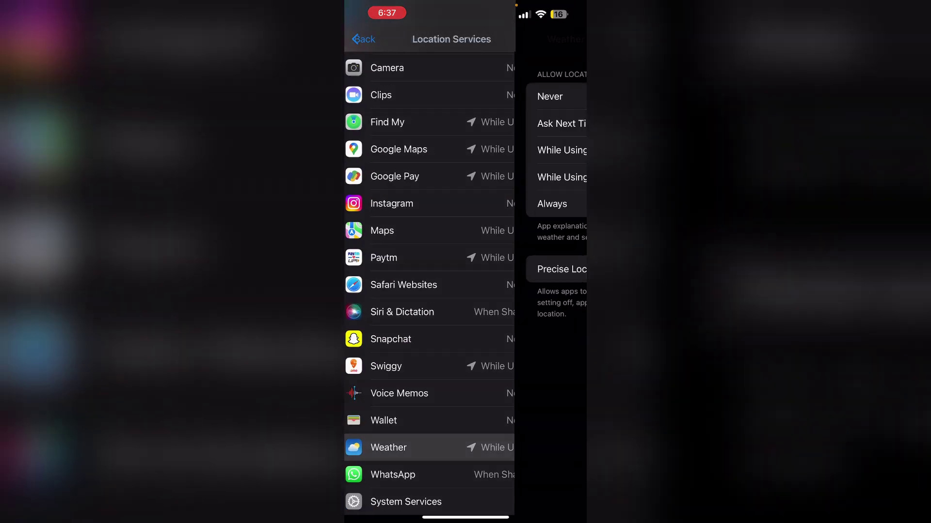
Step: Navigate back through Location Services and Privacy & Security to the main Settings list
{"action": "left_click", "coordinate": [394, 39]}
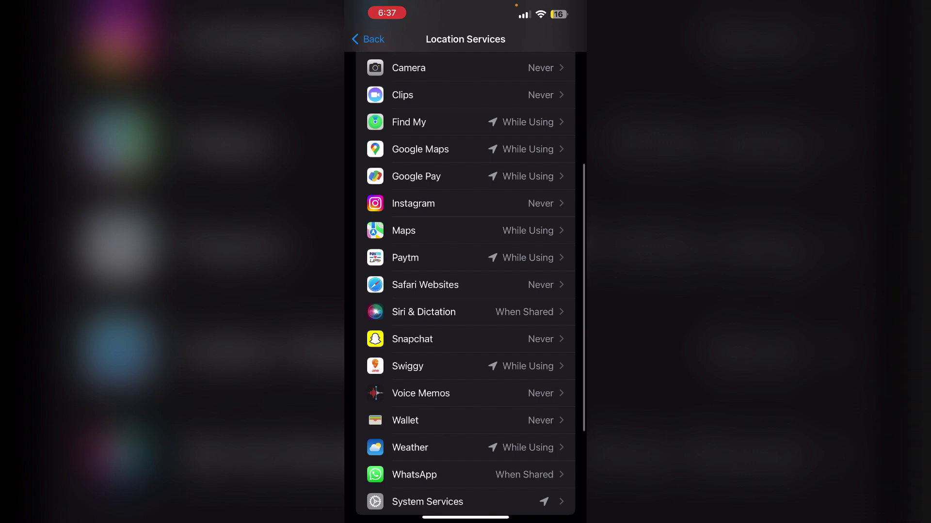
{"action": "left_click", "coordinate": [363, 39]}
{"action": "left_click", "coordinate": [374, 39]}
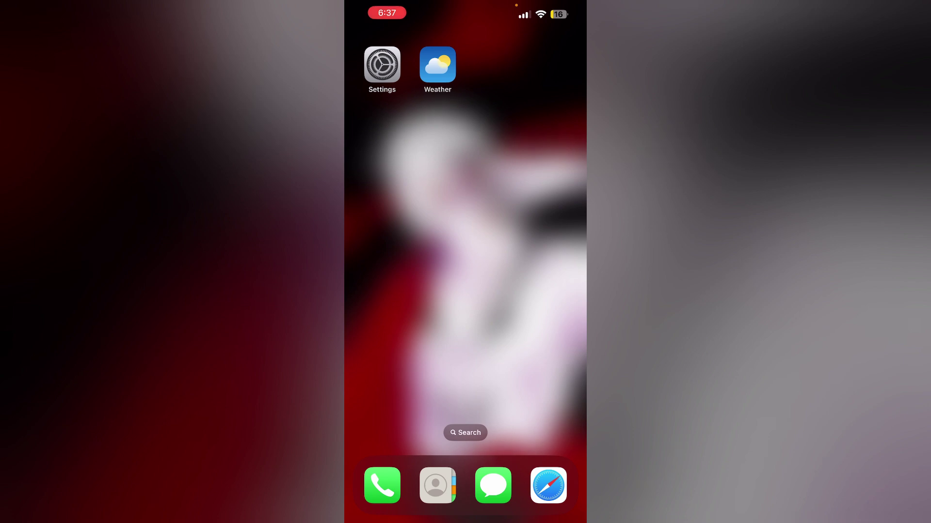
Step: Launch Weather, then swipe up to show the recently used apps, Settings and Weather
{"action": "left_click", "coordinate": [437, 66]}
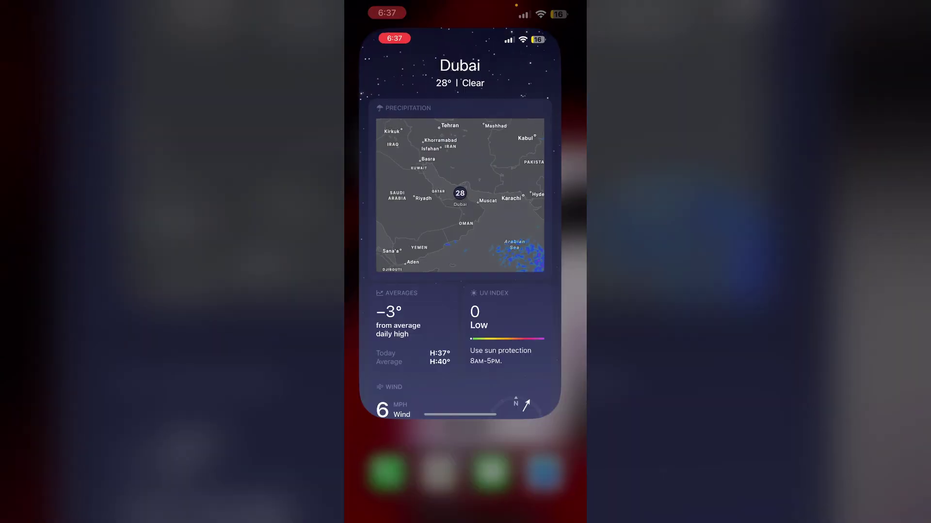
{"action": "left_click_drag", "start_coordinate": [465, 518], "coordinate": [465, 363]}
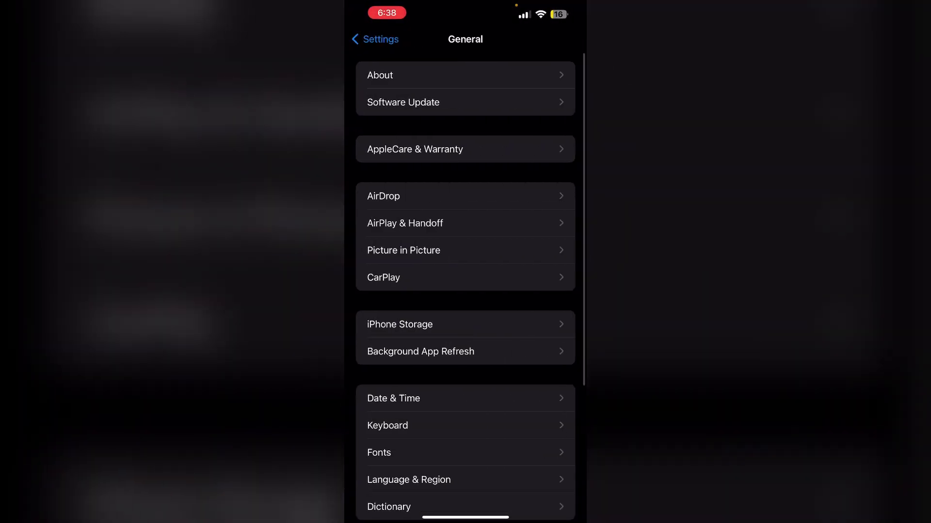
Step: Open Software Update under General to check for an available iOS update
{"action": "left_click", "coordinate": [472, 102]}
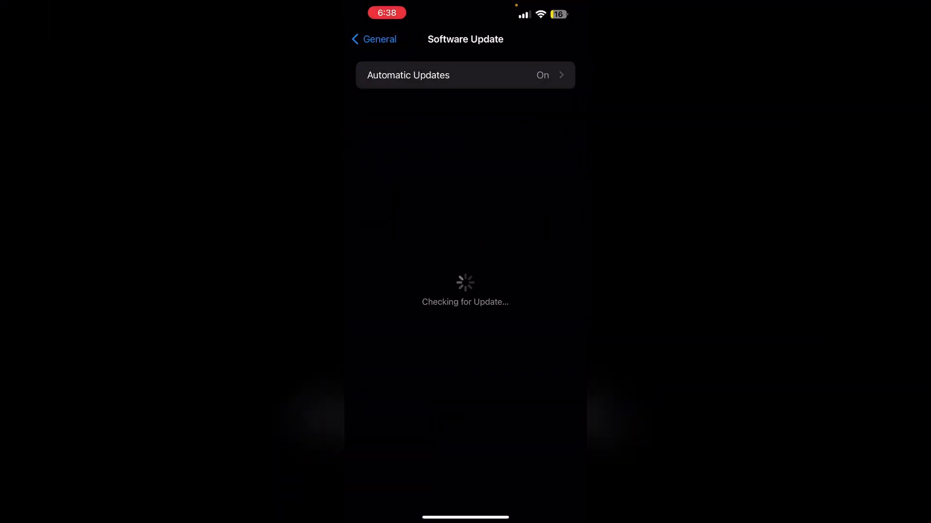